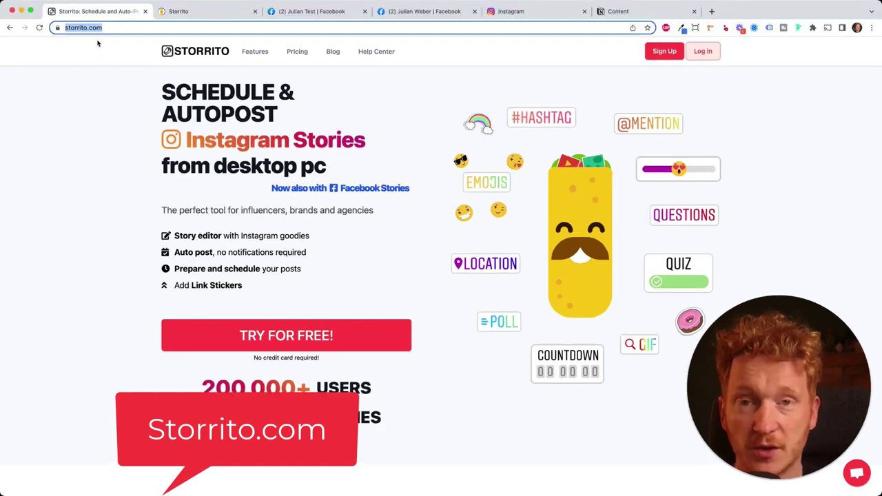
Step: Switch to the logged-in Storrito tab and confirm the Instagram location to reach the accounts page
{"action": "left_click", "coordinate": [352, 345]}
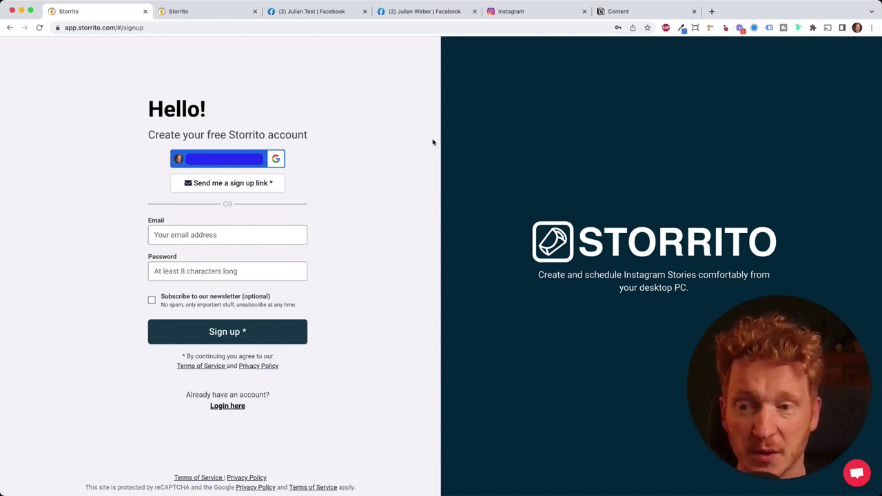
{"action": "key", "text": "ctrl+Tab"}
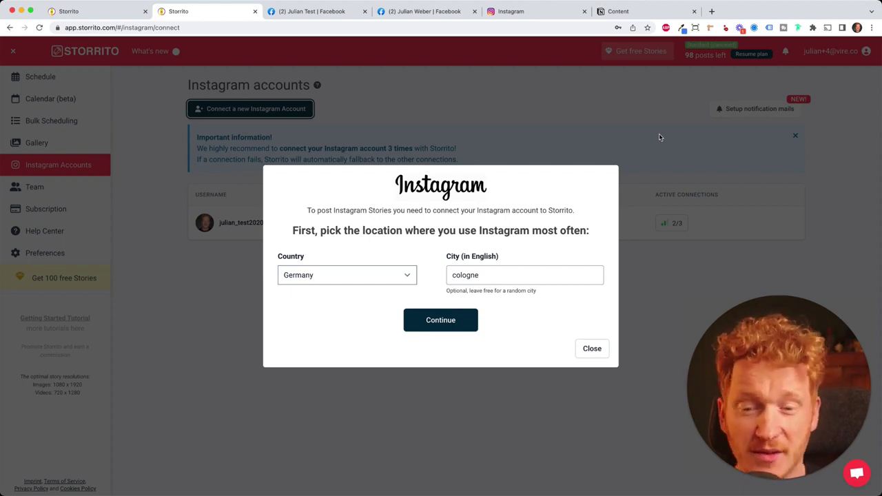
{"action": "left_click", "coordinate": [439, 319]}
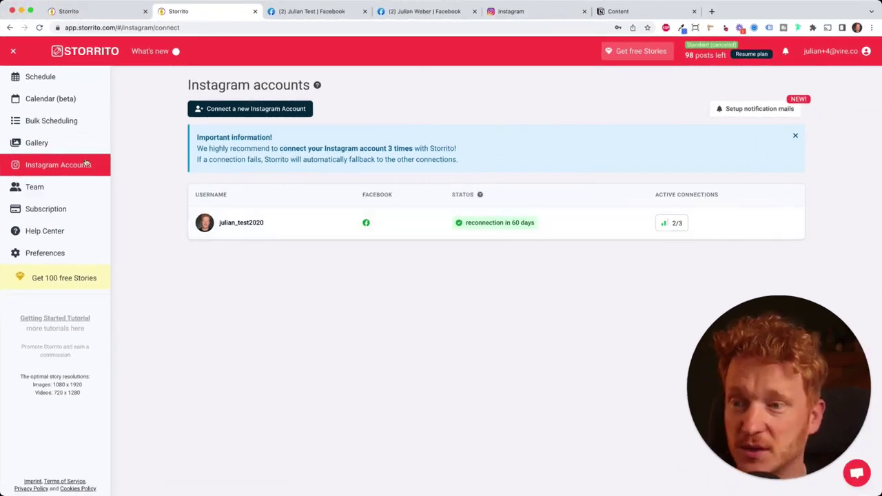
Step: Upload the beach umbrella photo to the Storrito gallery, creating 'image 1 Kopie'
{"action": "left_click", "coordinate": [55, 142]}
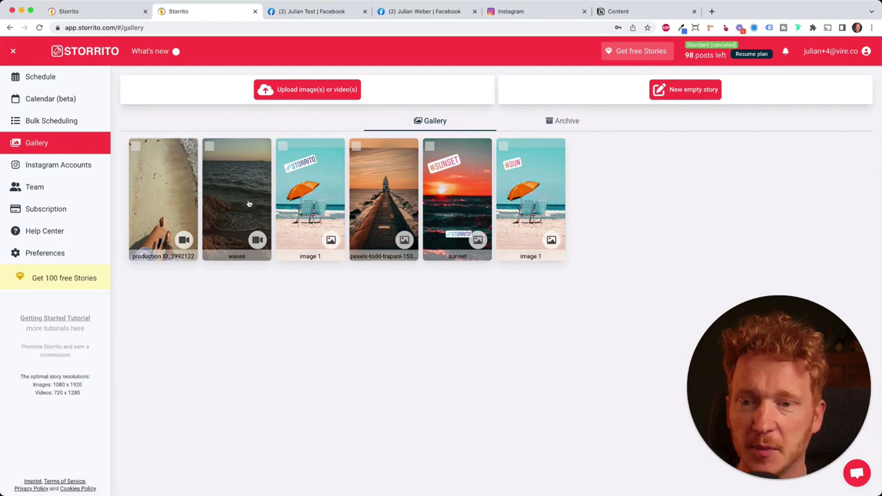
{"action": "left_click", "coordinate": [301, 90]}
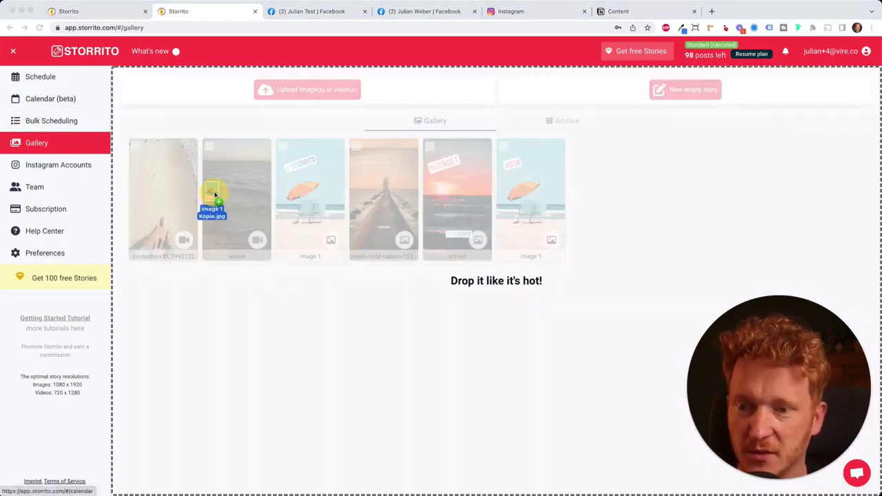
{"action": "left_click_drag", "start_coordinate": [206, 197], "coordinate": [210, 195]}
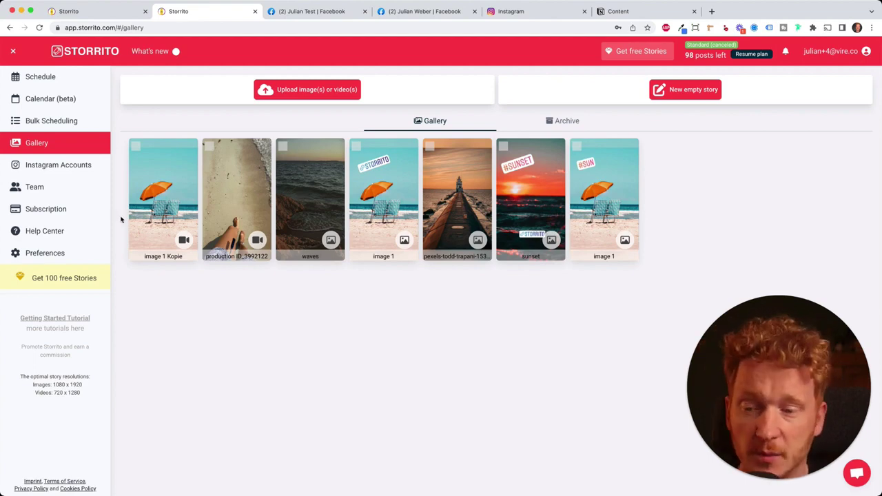
Step: Open 'image 1 Kopie' from the gallery in the story editor
{"action": "left_click", "coordinate": [143, 193]}
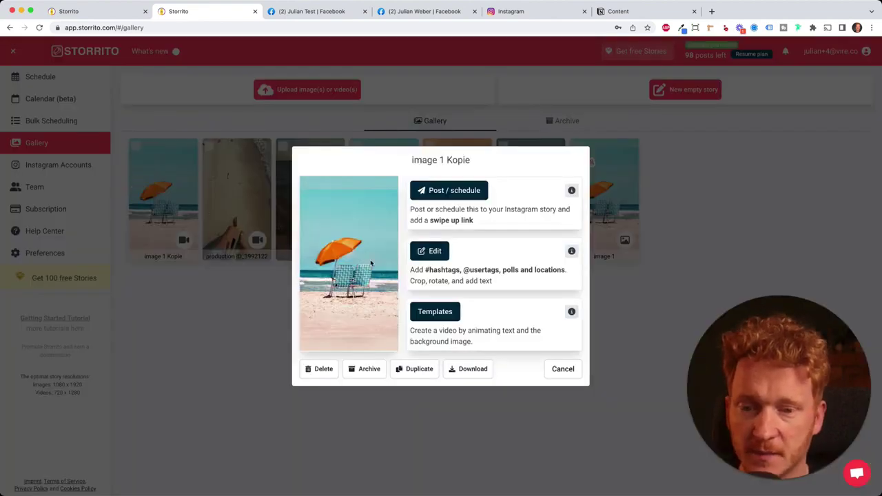
{"action": "left_click", "coordinate": [435, 251]}
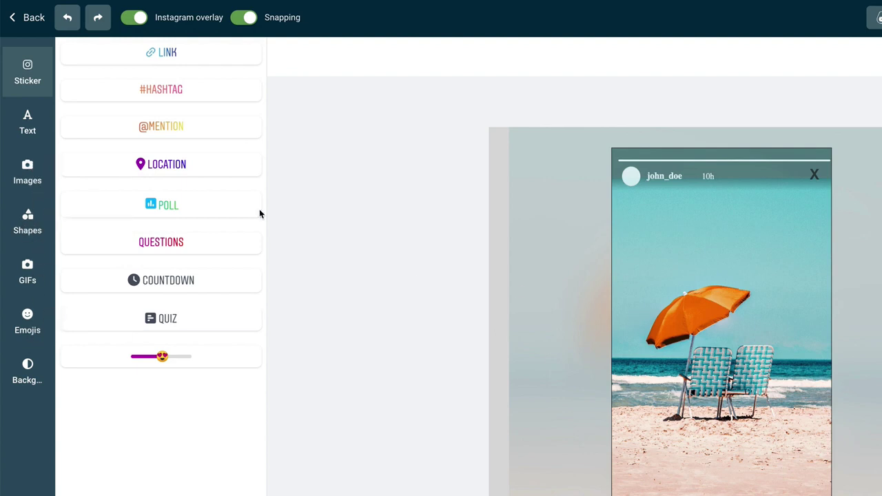
Step: Add a '#SUN' hashtag sticker and drag it just above the orange umbrella
{"action": "left_click", "coordinate": [178, 91]}
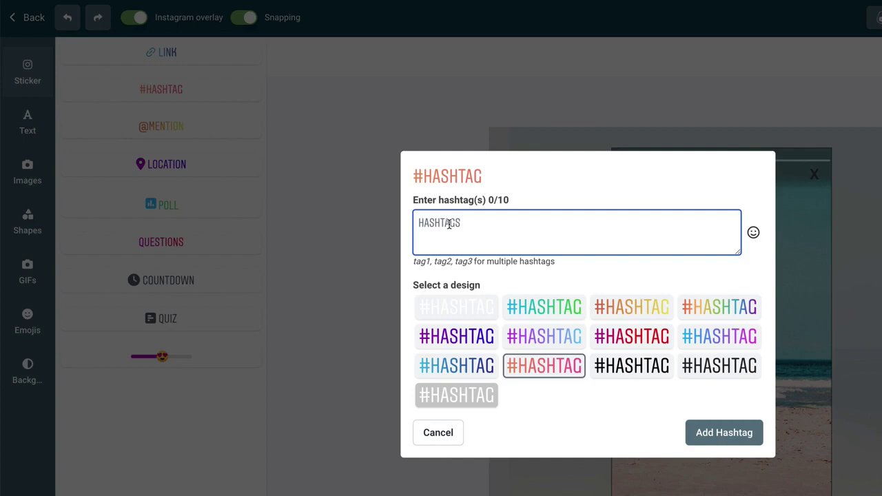
{"action": "type", "text": "sun"}
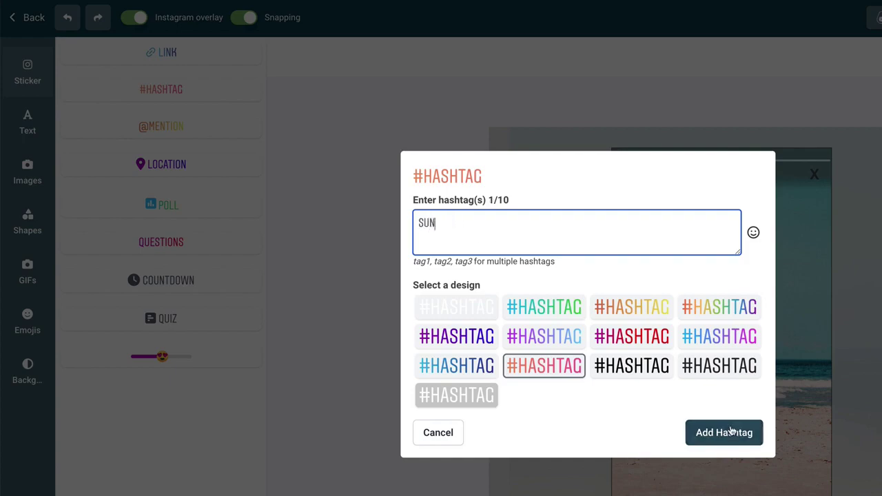
{"action": "left_click", "coordinate": [738, 433]}
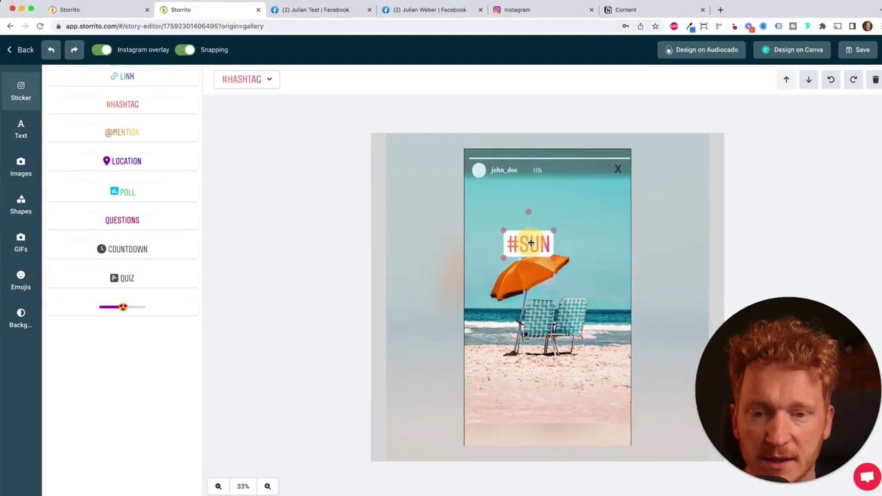
{"action": "mouse_move", "coordinate": [623, 197]}
{"action": "left_mouse_down"}
{"action": "mouse_move", "coordinate": [522, 222]}
{"action": "mouse_move", "coordinate": [507, 199]}
{"action": "mouse_move", "coordinate": [520, 198]}
{"action": "left_mouse_up"}
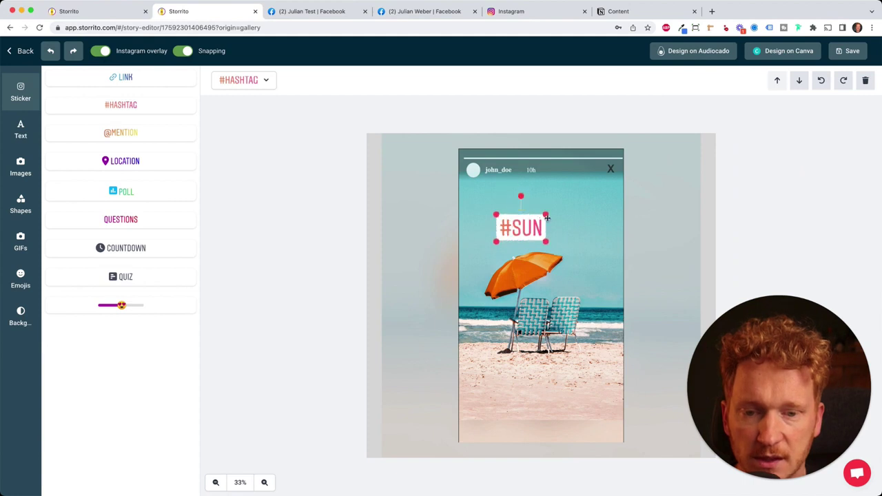
{"action": "left_click_drag", "start_coordinate": [525, 231], "coordinate": [517, 216]}
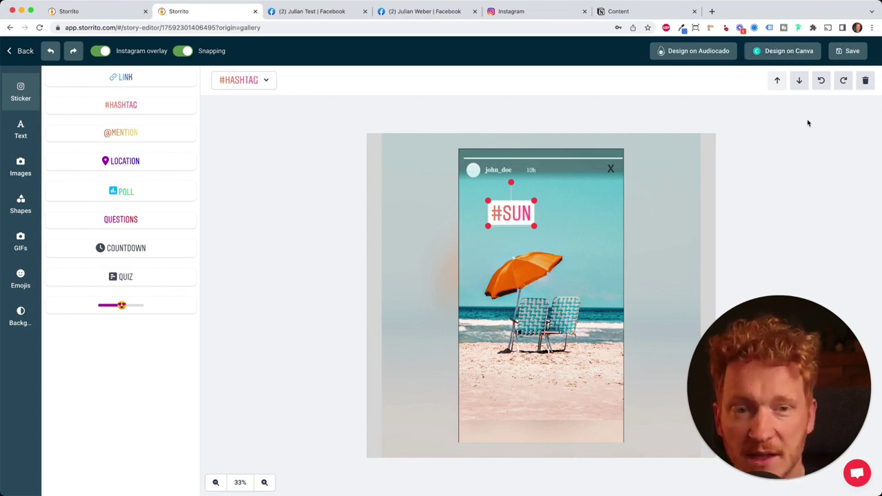
Step: Leave the Canva designer unused and tilt the #SUN sticker slightly counter-clockwise
{"action": "left_click", "coordinate": [781, 55]}
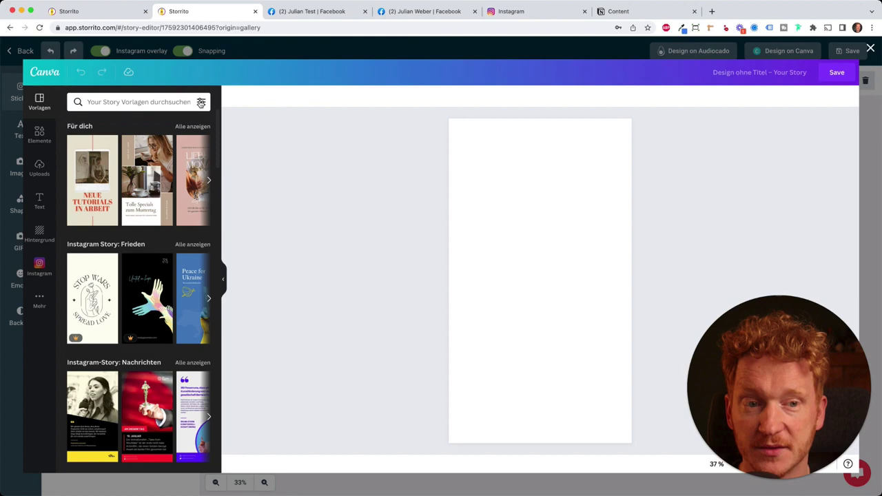
{"action": "left_click", "coordinate": [870, 48]}
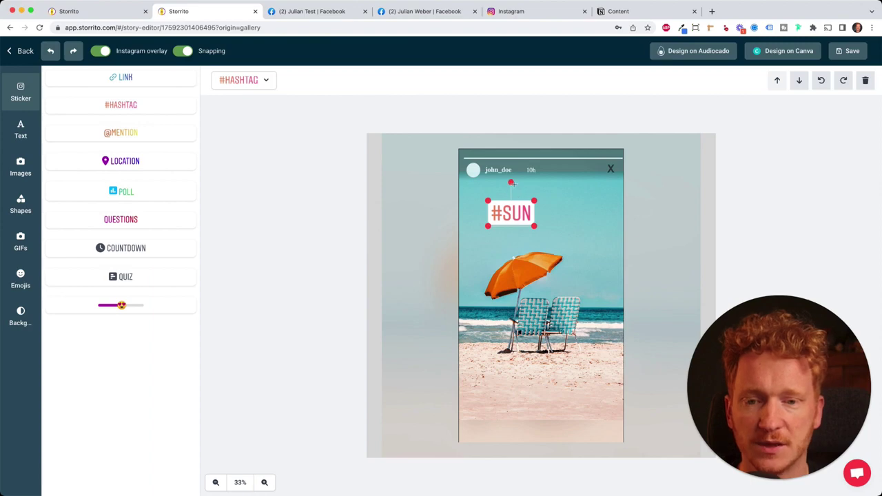
{"action": "left_click_drag", "start_coordinate": [512, 183], "coordinate": [504, 181]}
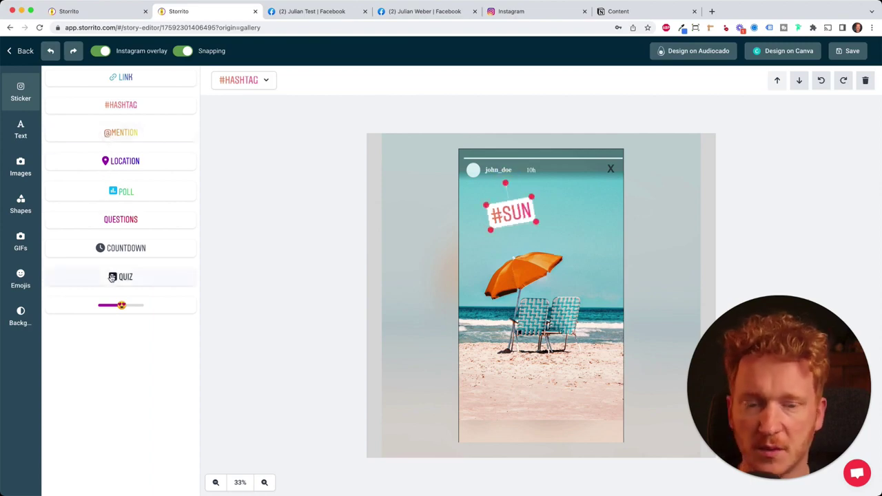
Step: Save the #SUN story and open its posting page from the gallery
{"action": "left_click", "coordinate": [834, 58]}
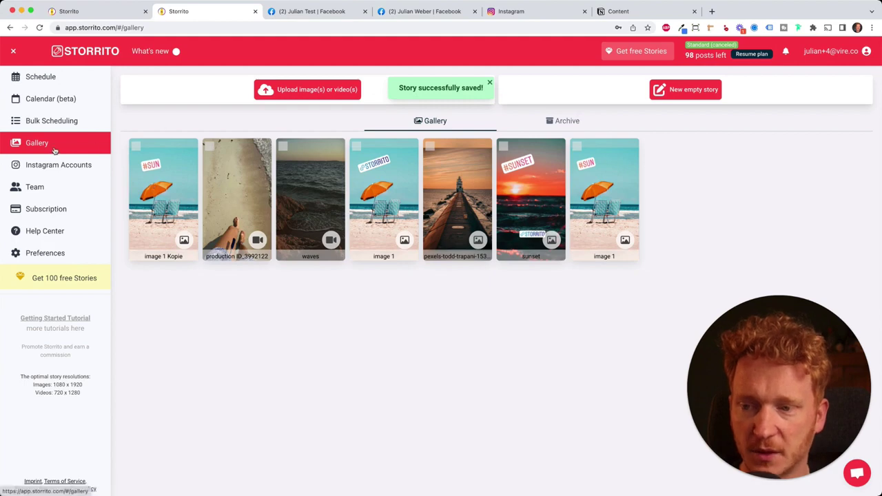
{"action": "left_click", "coordinate": [164, 188]}
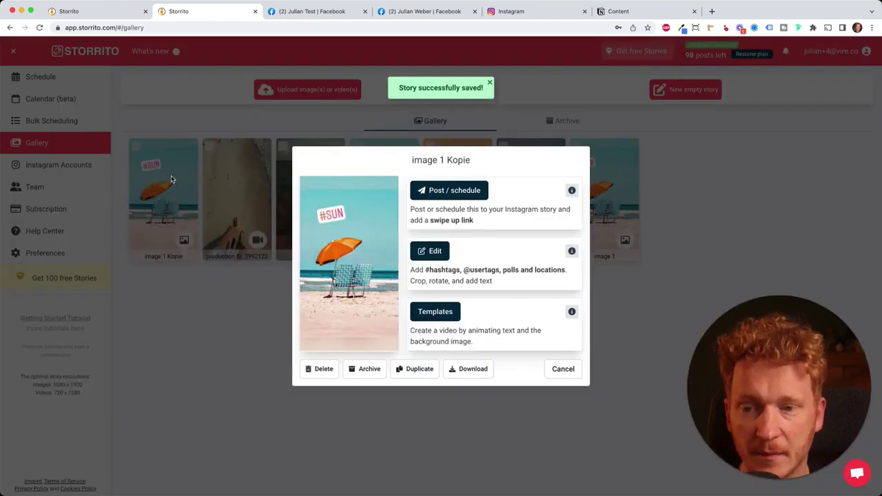
{"action": "left_click", "coordinate": [454, 191]}
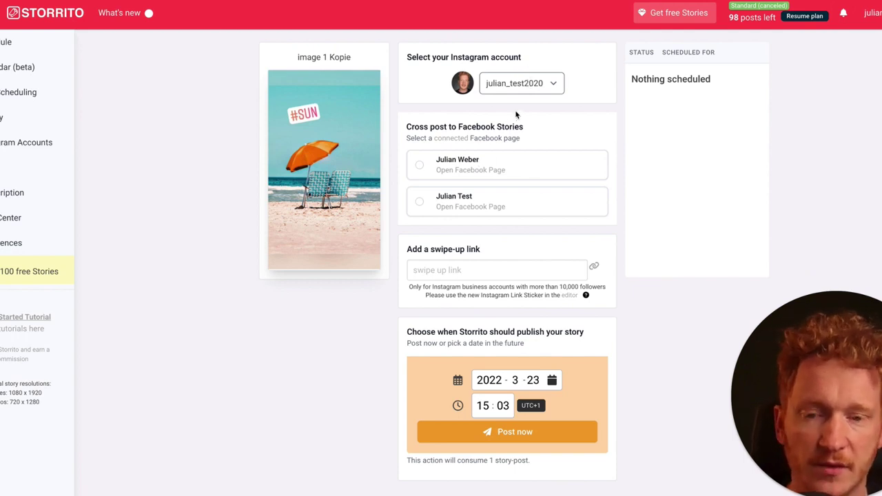
Step: Cross-post to the test Facebook page and schedule the story for 26 March 2022, 10:00
{"action": "left_click", "coordinate": [420, 202]}
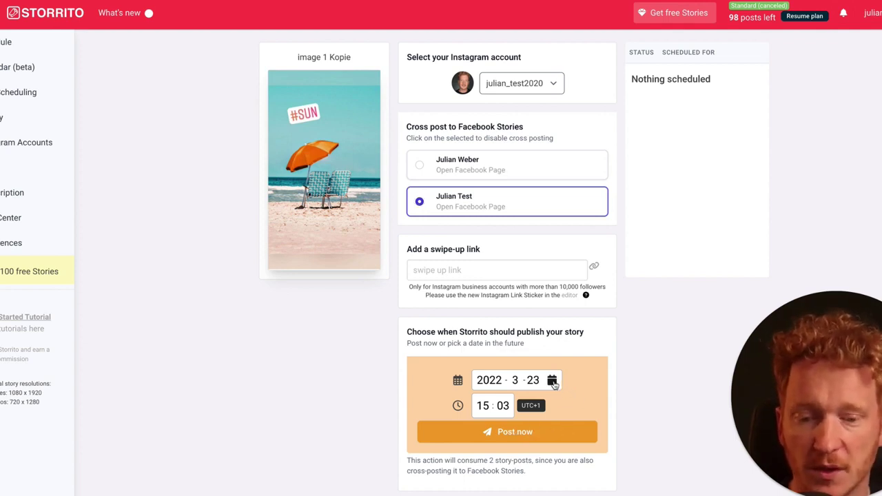
{"action": "left_click", "coordinate": [553, 383]}
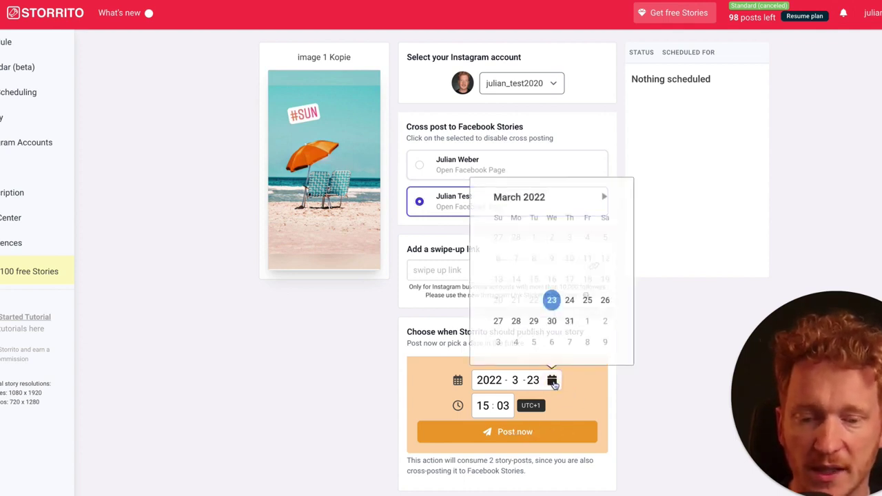
{"action": "left_click", "coordinate": [605, 301]}
{"action": "left_click", "coordinate": [483, 407]}
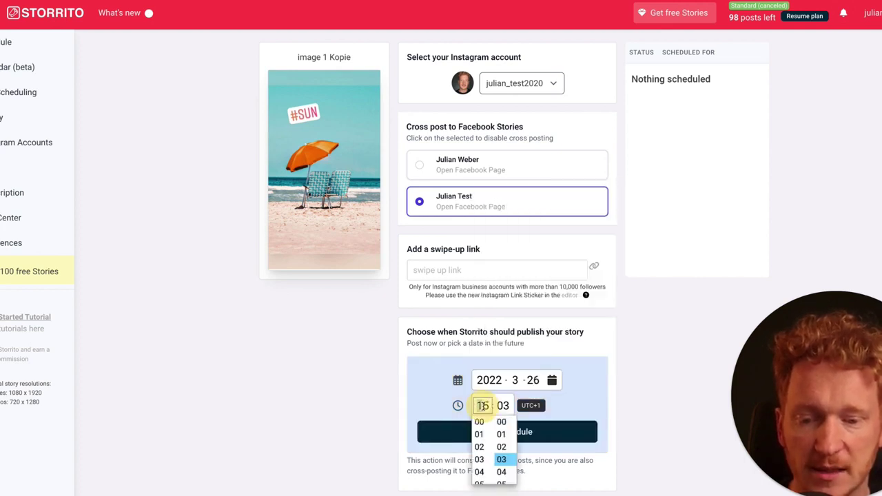
{"action": "type", "text": "10"}
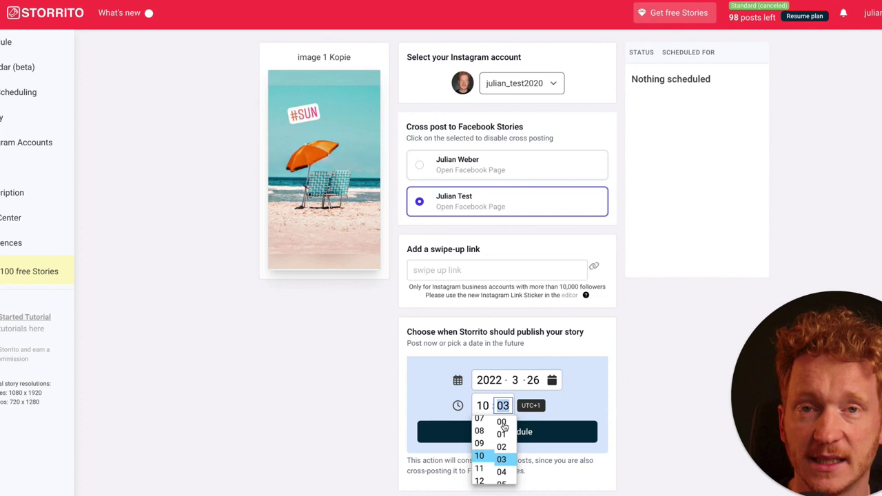
{"action": "left_click", "coordinate": [502, 424]}
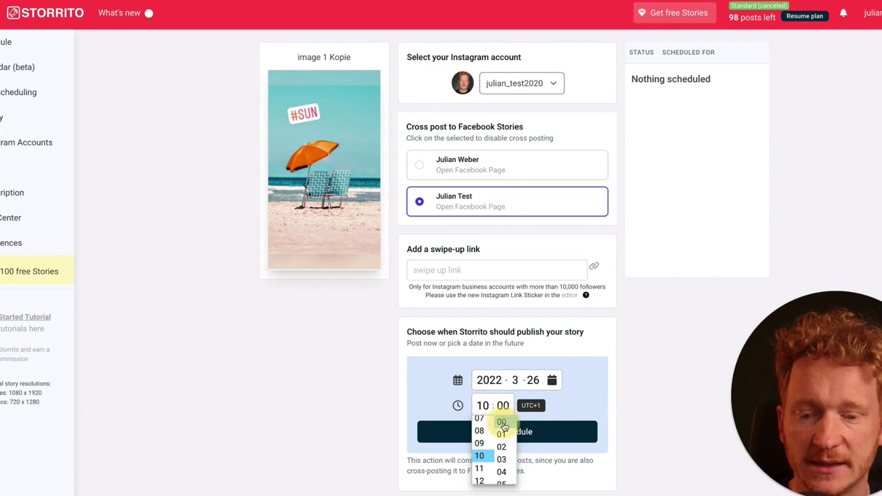
{"action": "left_click", "coordinate": [568, 430]}
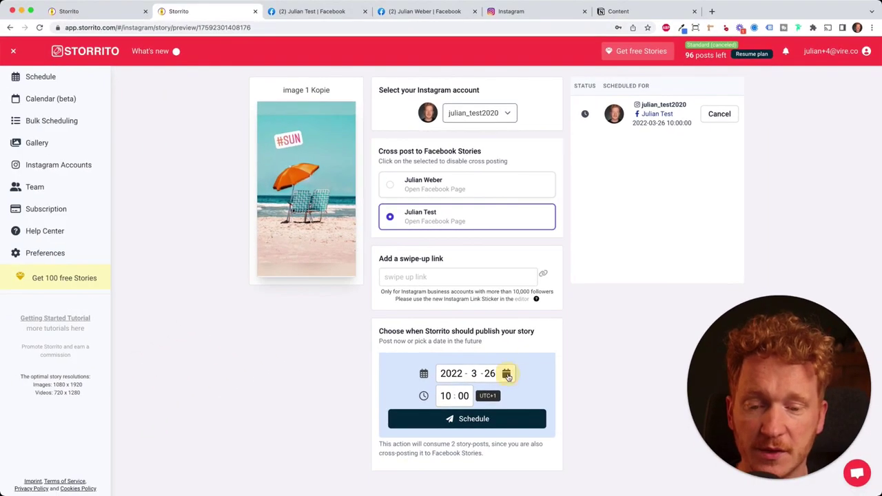
Step: Reset the publish date to the 23rd and post the #SUN story immediately
{"action": "left_click", "coordinate": [506, 373]}
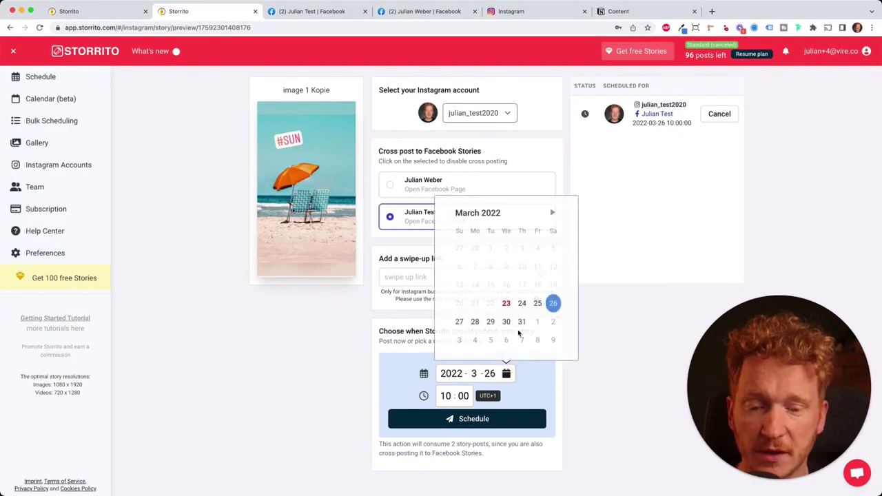
{"action": "left_click", "coordinate": [506, 301]}
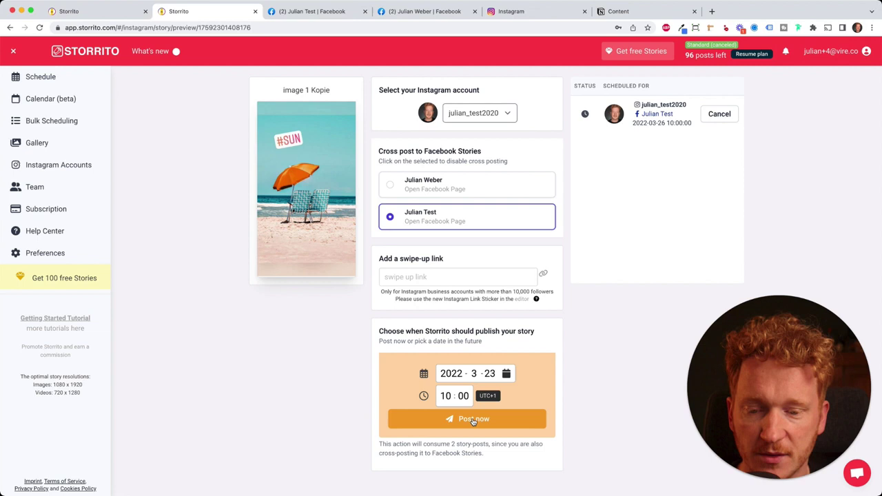
{"action": "left_click", "coordinate": [473, 419]}
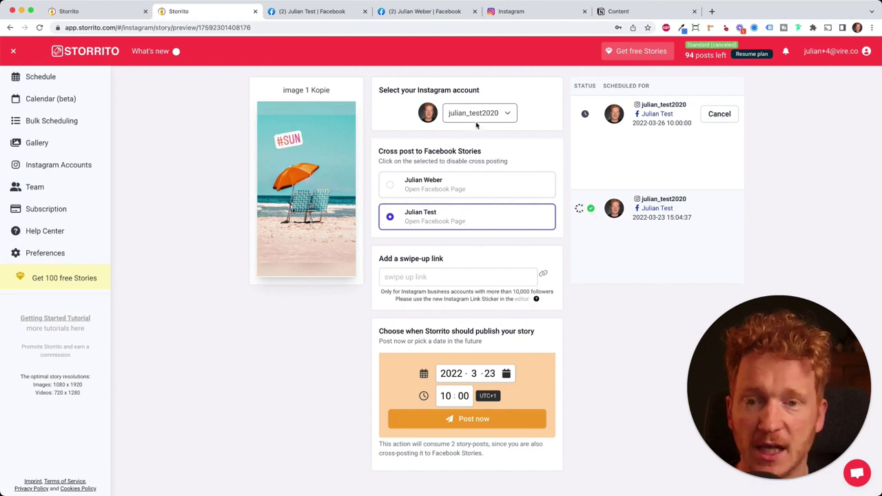
Step: Reload the test Facebook page and view its new #SUN beach story, paused
{"action": "left_click", "coordinate": [314, 12]}
{"action": "left_click", "coordinate": [37, 28]}
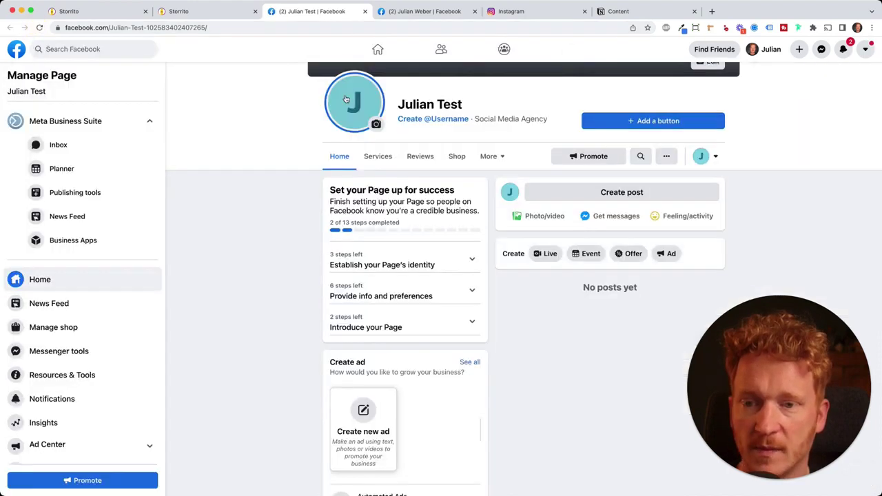
{"action": "left_click", "coordinate": [346, 100]}
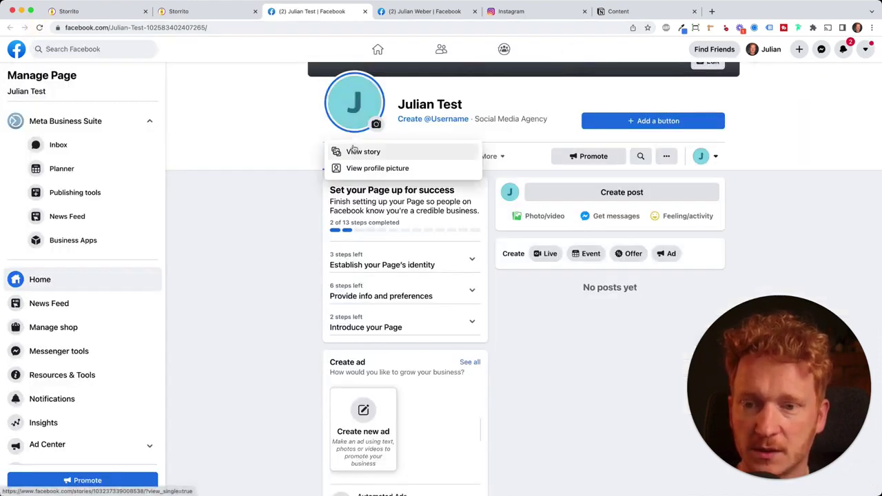
{"action": "left_click", "coordinate": [355, 151]}
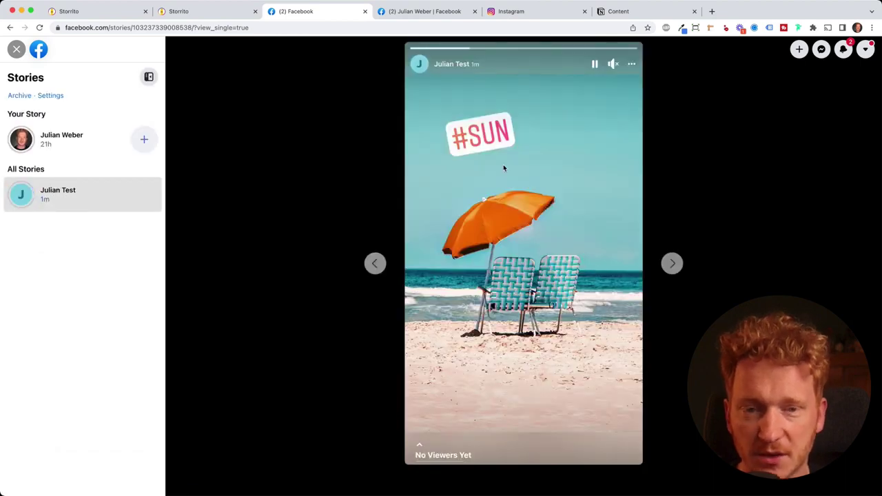
{"action": "left_click", "coordinate": [597, 63]}
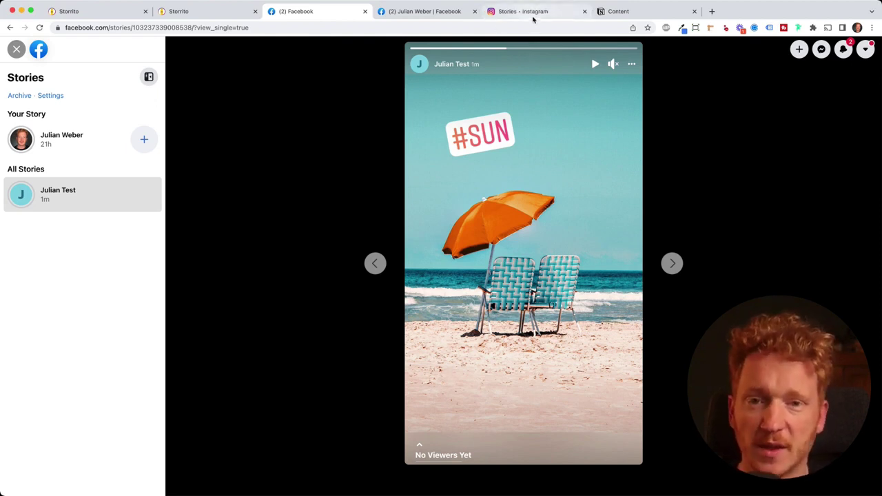
Step: Check the same #SUN story on the Instagram stories page
{"action": "left_click", "coordinate": [535, 12]}
{"action": "left_click", "coordinate": [515, 68]}
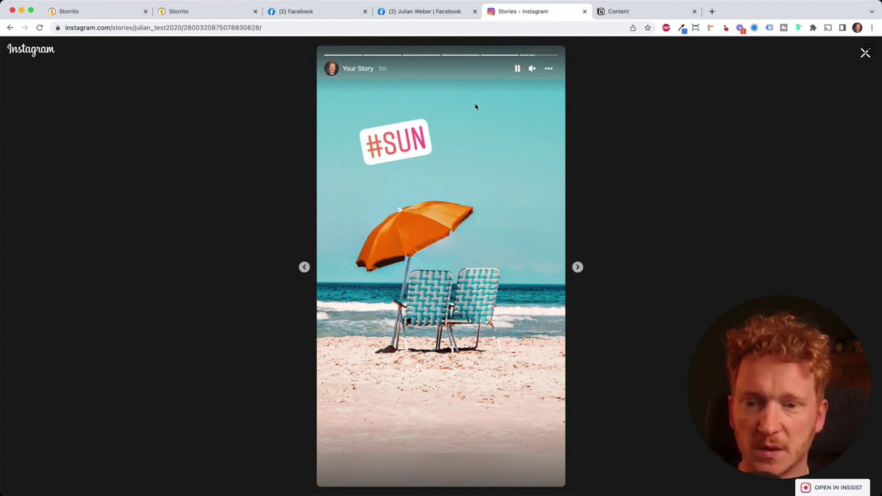
{"action": "left_click", "coordinate": [517, 69]}
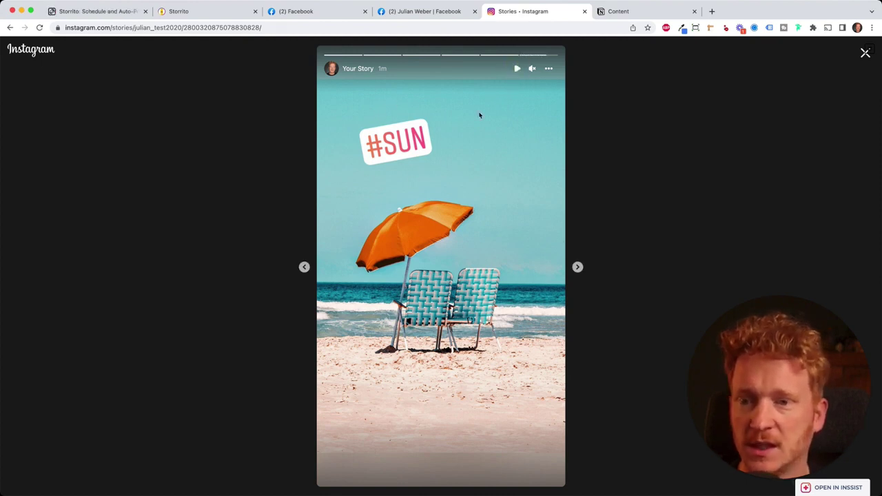
Step: Return to the storrito.com home page in the first browser tab
{"action": "left_click", "coordinate": [96, 11]}
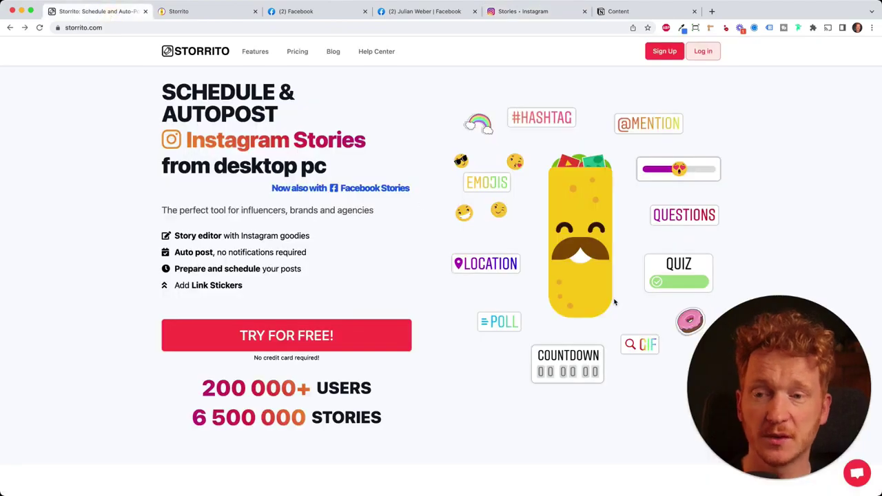